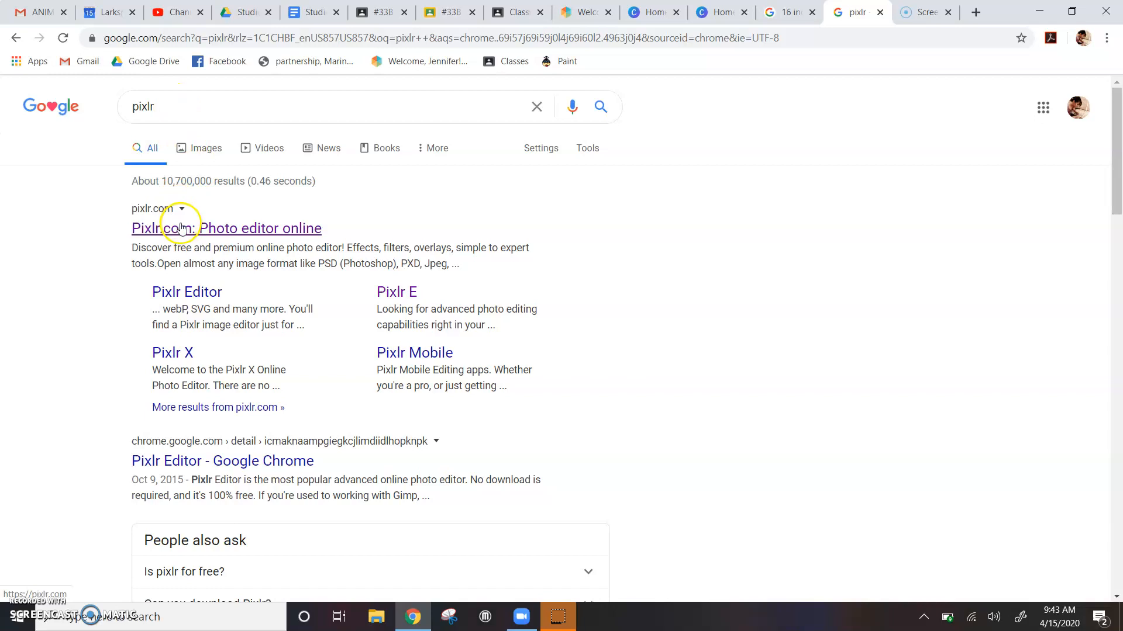
Open the Pixlr site from the search results and launch the advanced Pixlr E editor.
{"action": "left_click", "coordinate": [190, 229]}
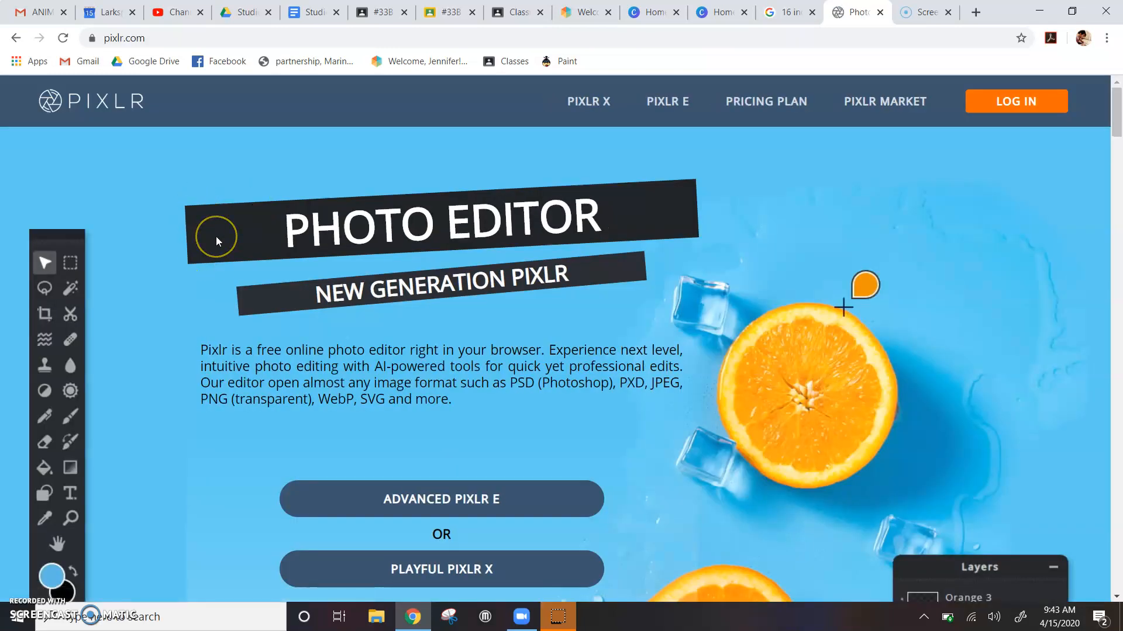
{"action": "scroll", "coordinate": [216, 236], "scroll_direction": "down", "scroll_amount": 1}
{"action": "left_click", "coordinate": [450, 423]}
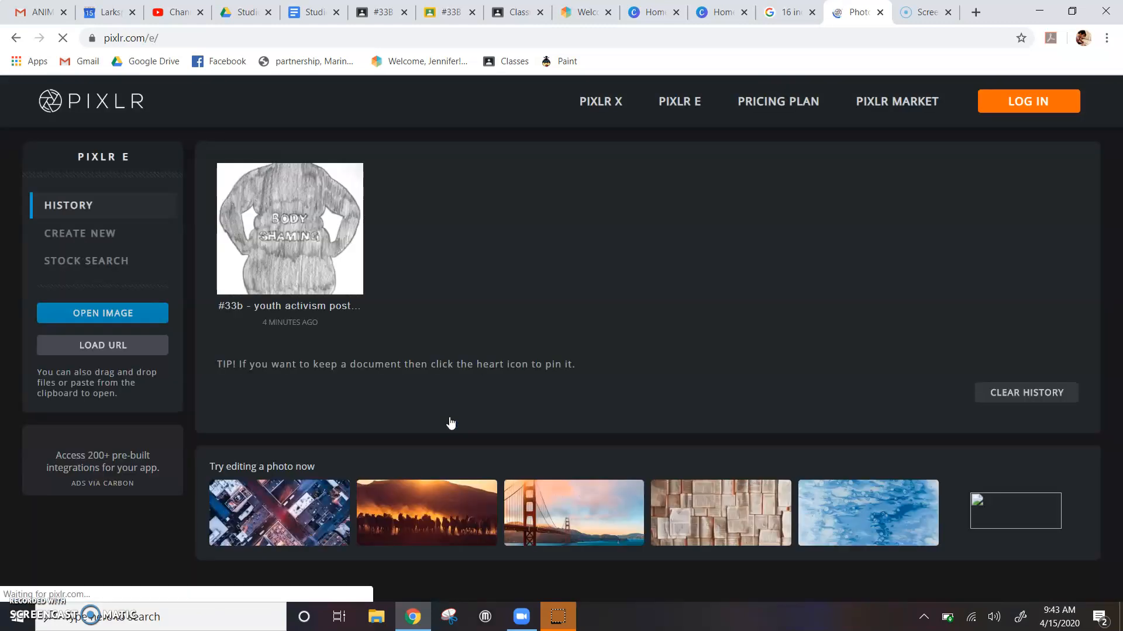
Open the PNG file "#33B - Youth Activism Poster final GRAPHIC creation" from Macro_Photos, pre-resized to Full HD at 1440 x 1920.
{"action": "left_click", "coordinate": [113, 318]}
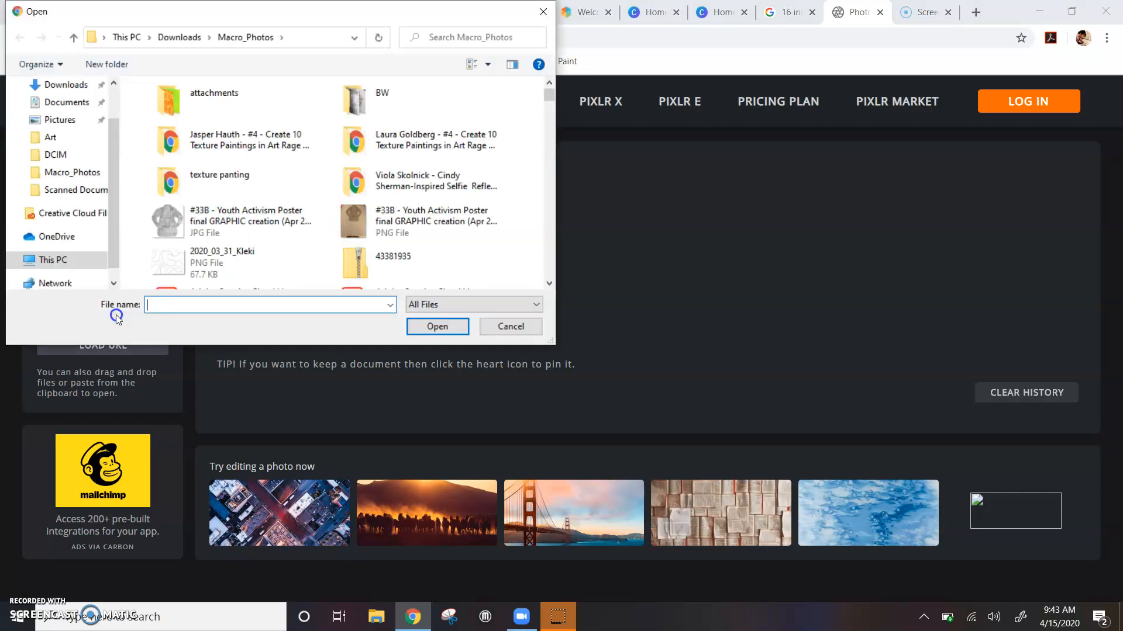
{"action": "left_click", "coordinate": [397, 221]}
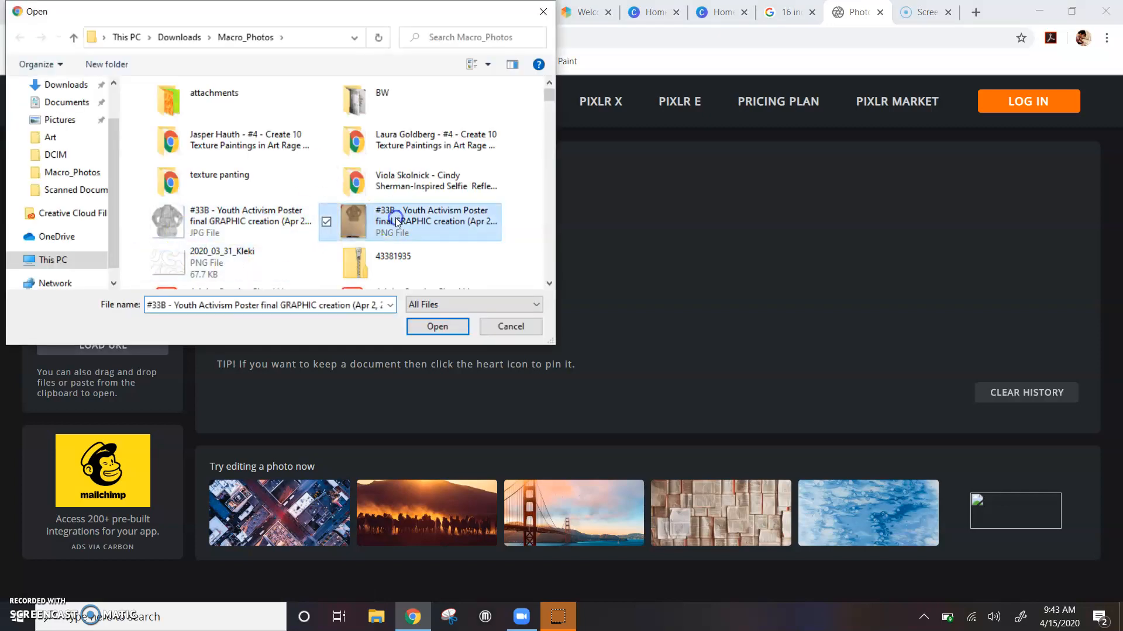
{"action": "left_click", "coordinate": [437, 326]}
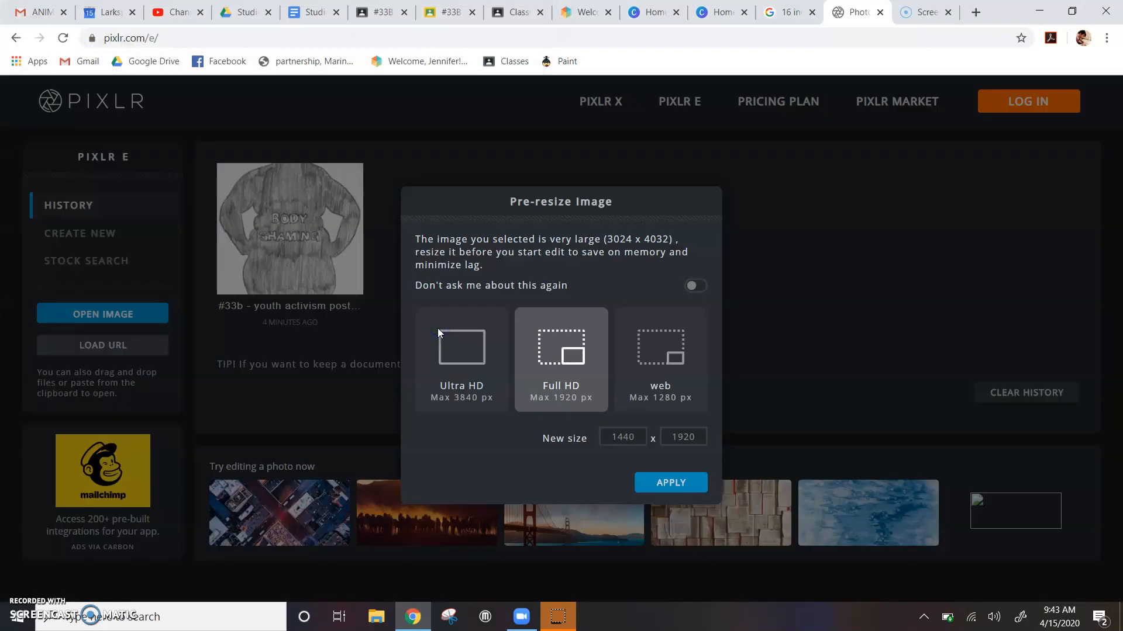
{"action": "left_click", "coordinate": [578, 361]}
{"action": "left_click", "coordinate": [687, 485]}
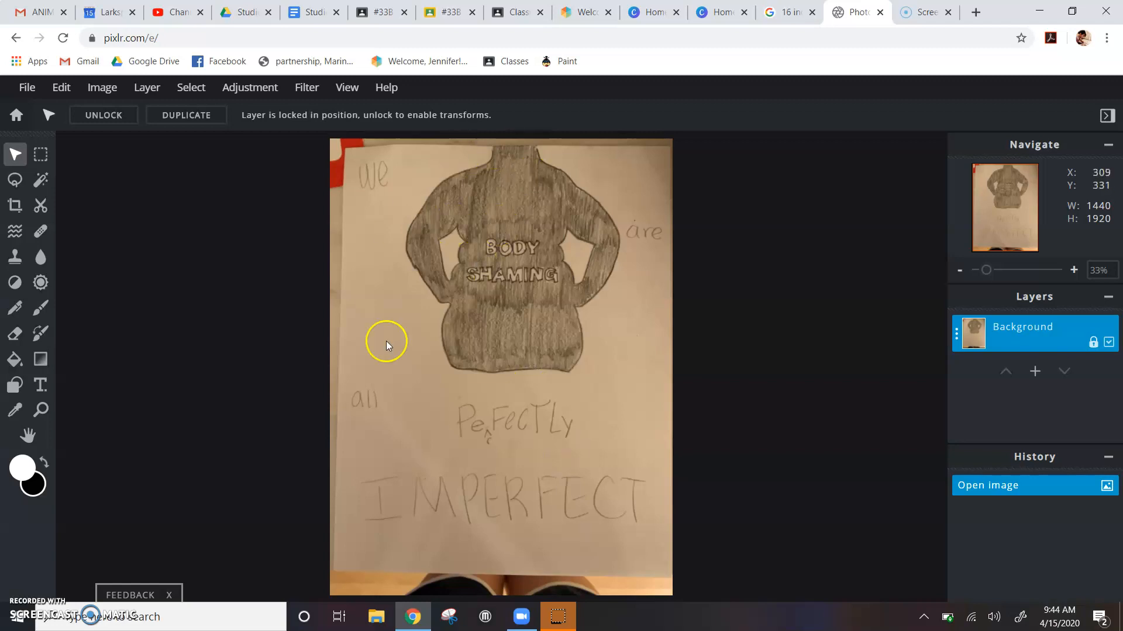
Crop the photo tightly around the BODY SHAMING figure, to about 916 x 947 px, excluding the surrounding handwritten words.
{"action": "left_click", "coordinate": [15, 205]}
{"action": "left_click_drag", "start_coordinate": [517, 588], "coordinate": [511, 381]}
{"action": "left_click_drag", "start_coordinate": [341, 261], "coordinate": [409, 256]}
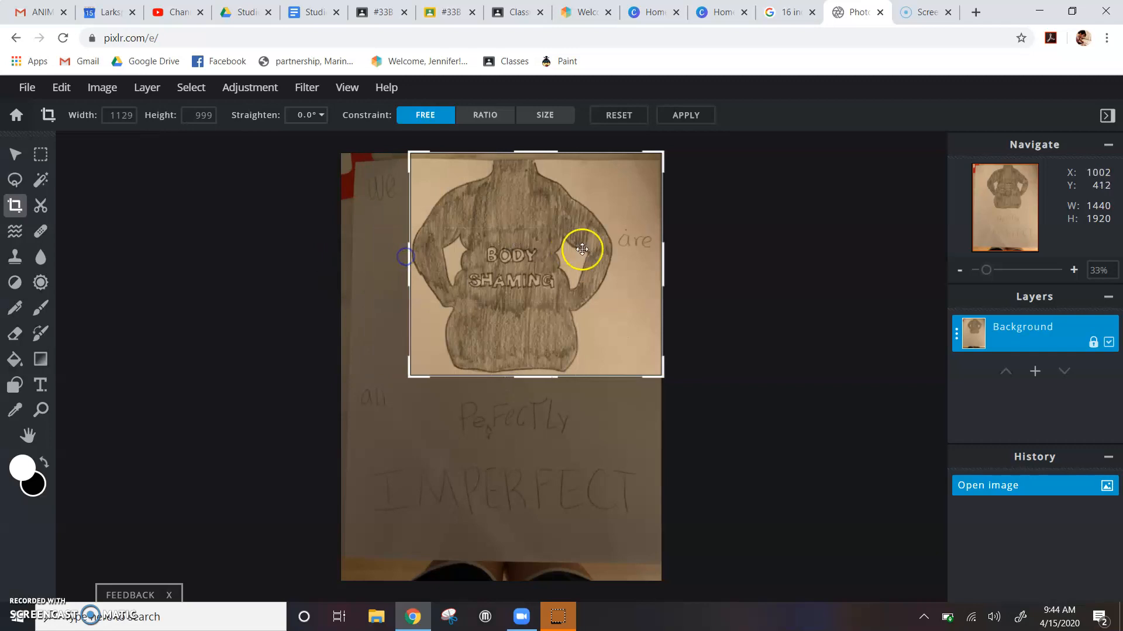
{"action": "left_click_drag", "start_coordinate": [662, 252], "coordinate": [616, 248]}
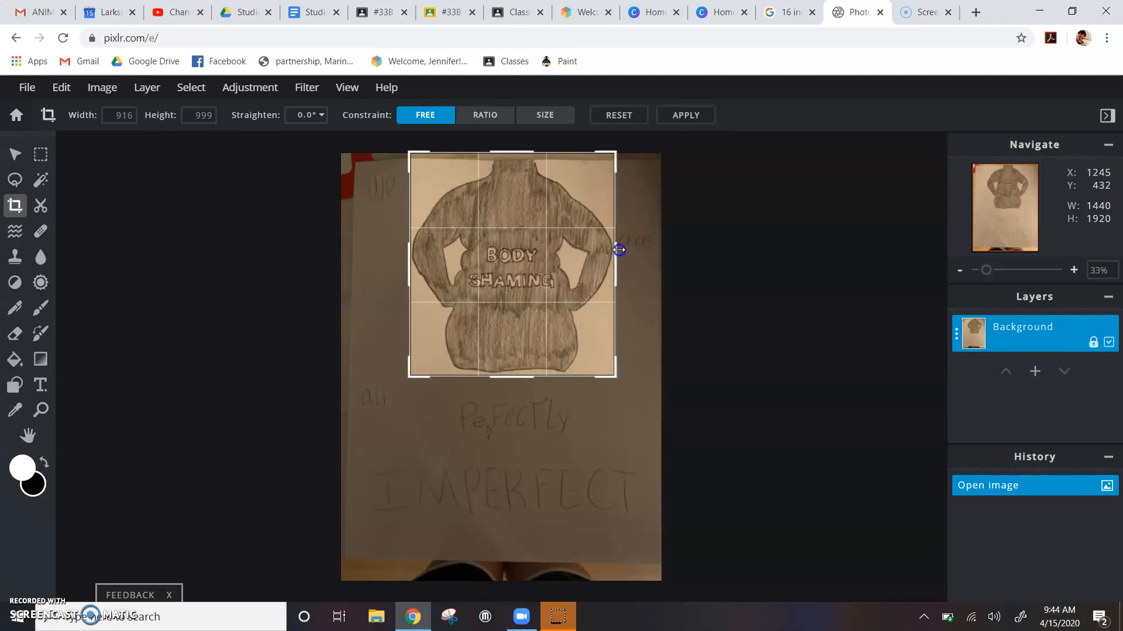
{"action": "left_click_drag", "start_coordinate": [528, 152], "coordinate": [528, 163]}
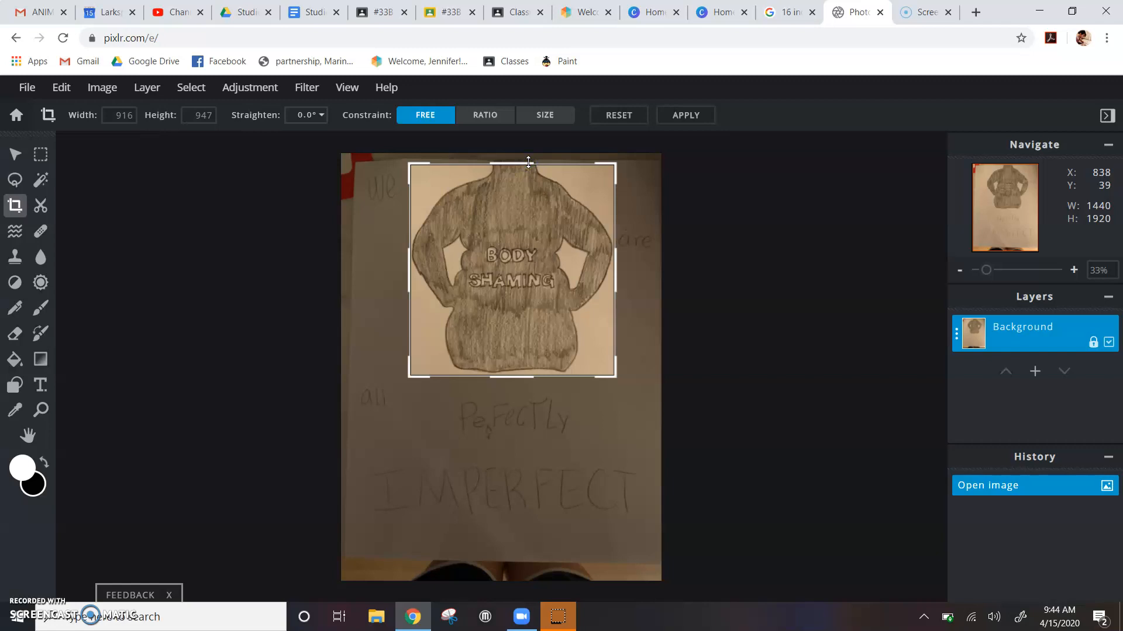
{"action": "key", "text": "Return"}
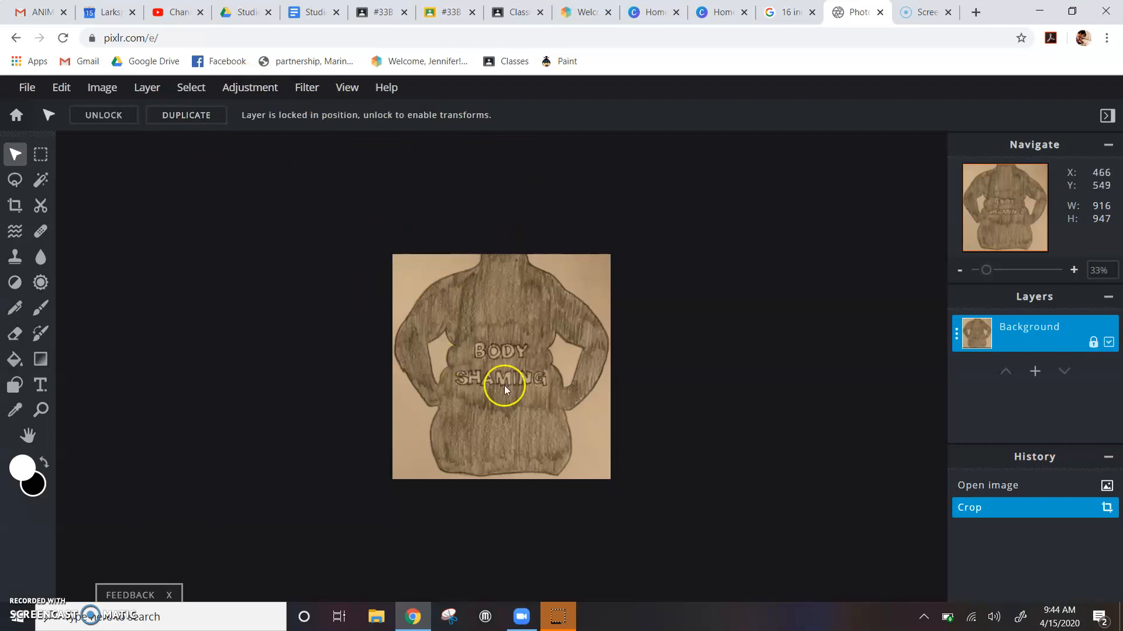
Desaturate the cropped drawing and apply a brightness of 30 and a contrast of 47.
{"action": "left_click", "coordinate": [266, 88]}
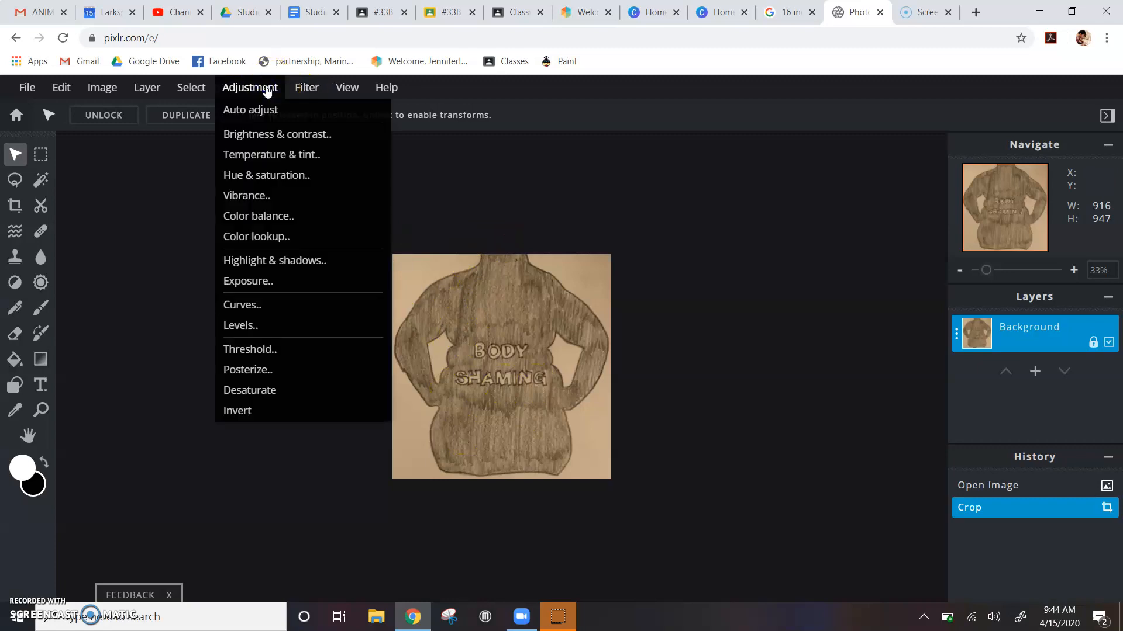
{"action": "left_click", "coordinate": [282, 396]}
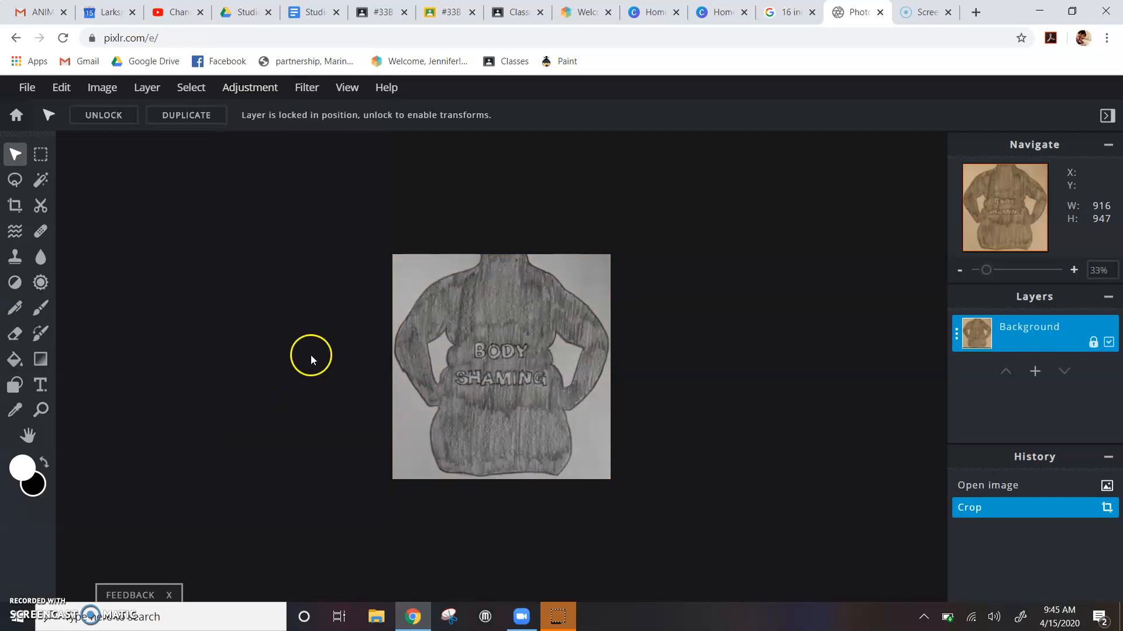
{"action": "left_click", "coordinate": [252, 90]}
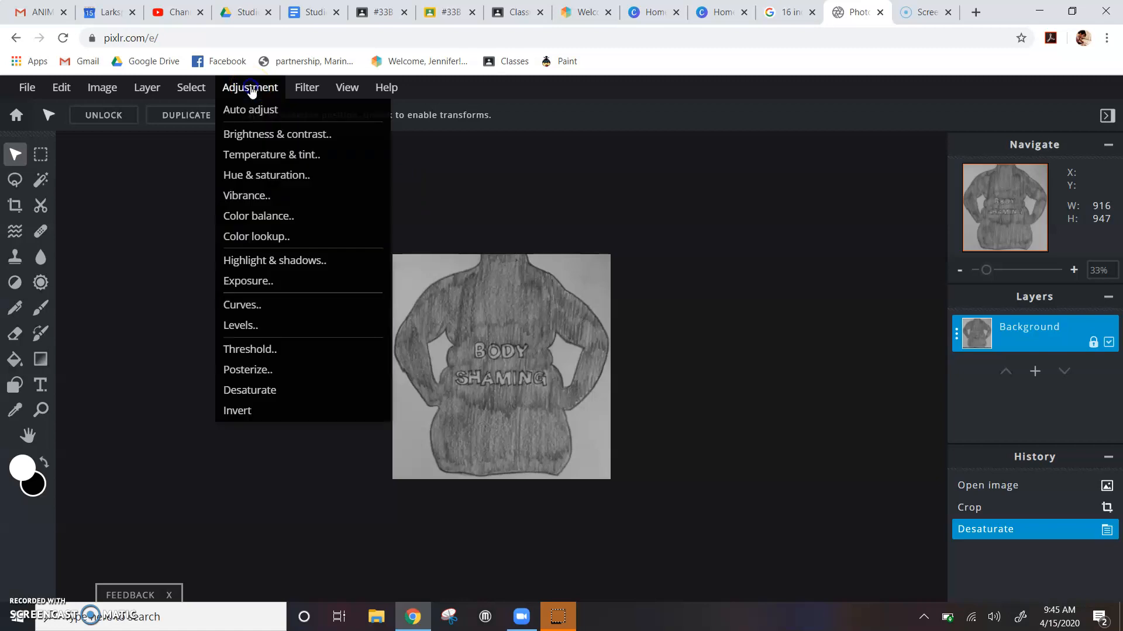
{"action": "left_click", "coordinate": [279, 141]}
{"action": "left_click_drag", "start_coordinate": [581, 297], "coordinate": [864, 200]}
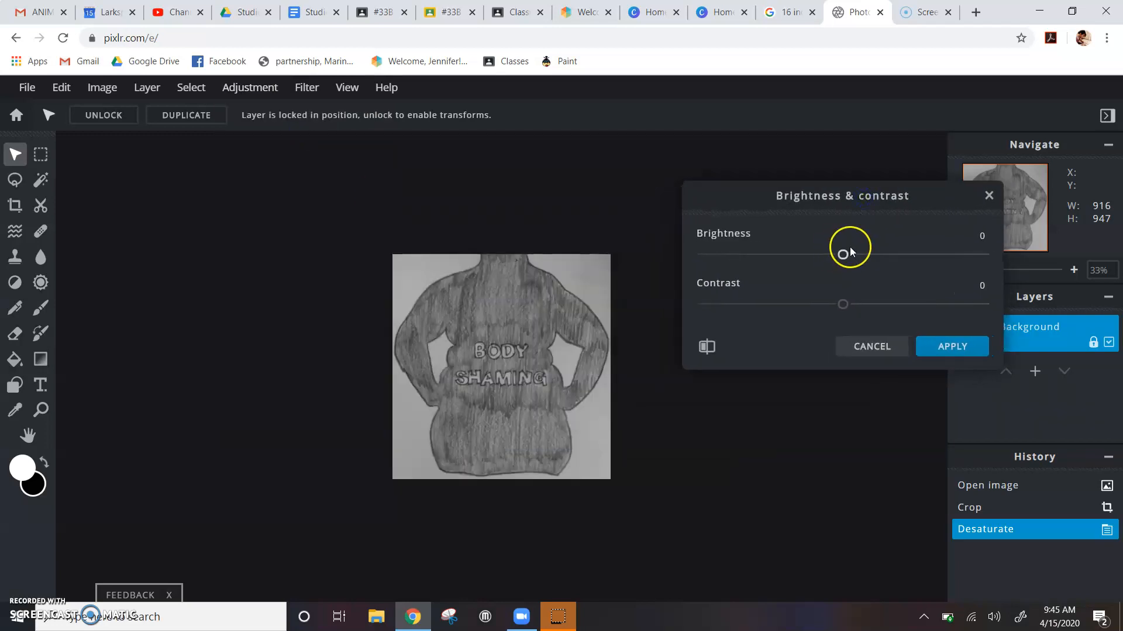
{"action": "left_click_drag", "start_coordinate": [846, 257], "coordinate": [901, 256]}
{"action": "left_click_drag", "start_coordinate": [843, 304], "coordinate": [984, 308]}
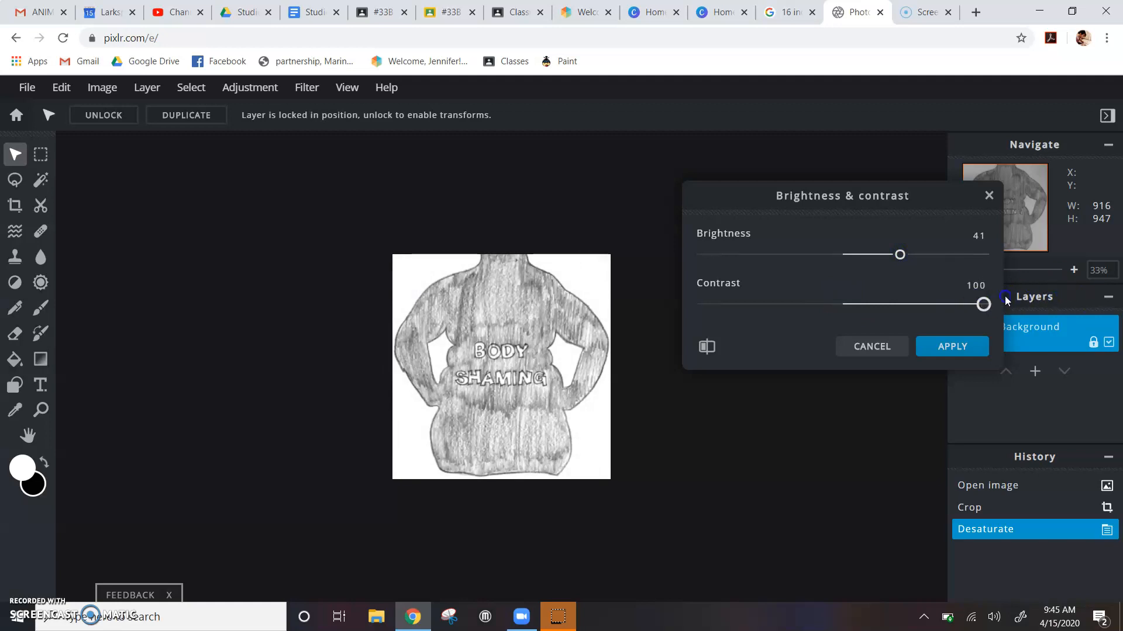
{"action": "left_click_drag", "start_coordinate": [991, 302], "coordinate": [910, 319]}
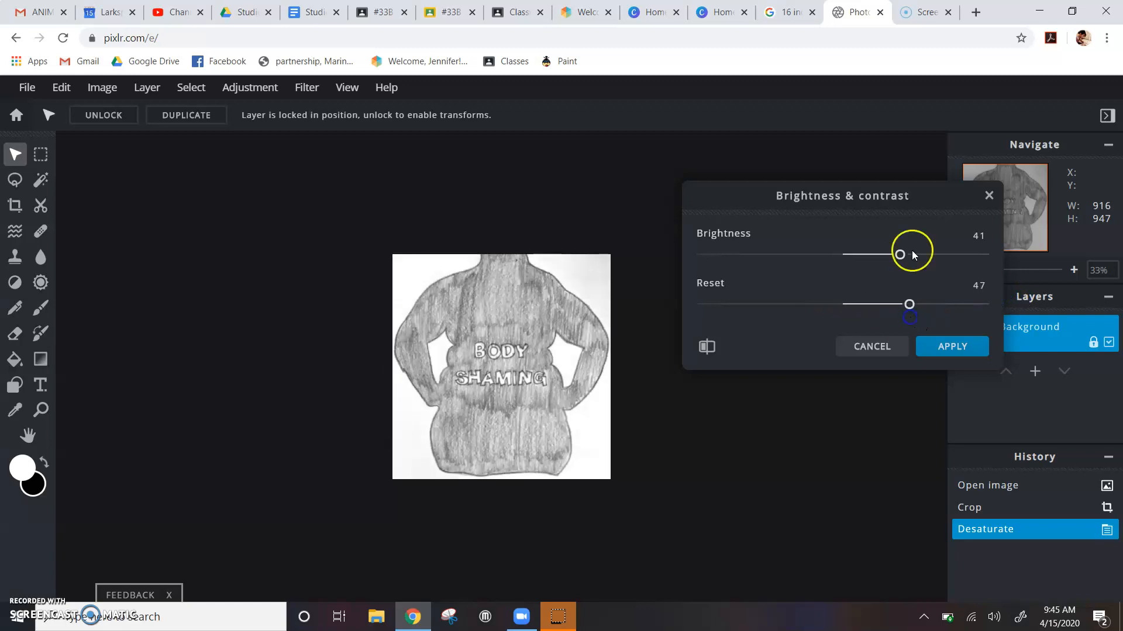
{"action": "left_click", "coordinate": [901, 256]}
{"action": "mouse_move", "coordinate": [904, 259]}
{"action": "left_mouse_down"}
{"action": "mouse_move", "coordinate": [842, 258]}
{"action": "mouse_move", "coordinate": [886, 267]}
{"action": "left_mouse_up"}
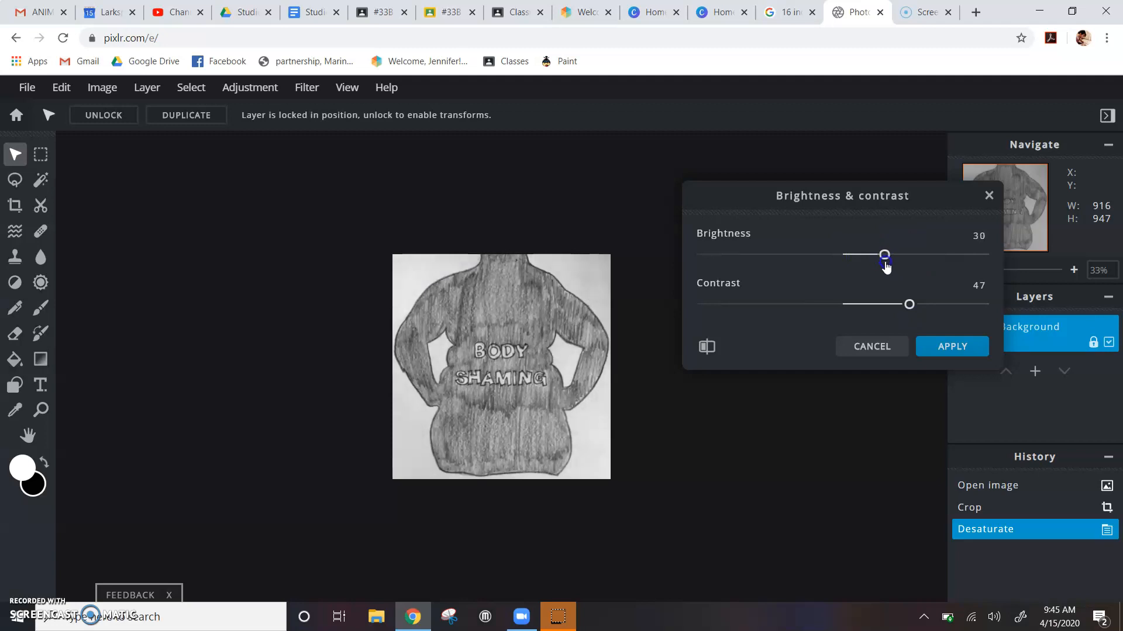
{"action": "left_click", "coordinate": [950, 345]}
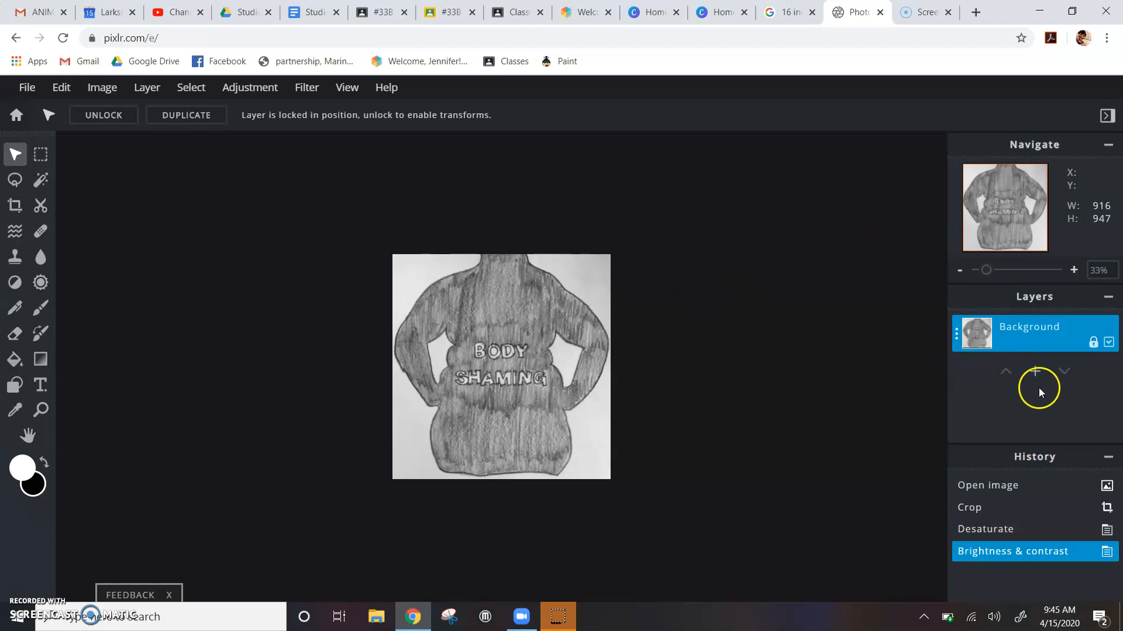
Select the paper background around the figure with the magic wand, unlock the Background layer, and delete the selected area, leaving nothing selected.
{"action": "left_click", "coordinate": [41, 182]}
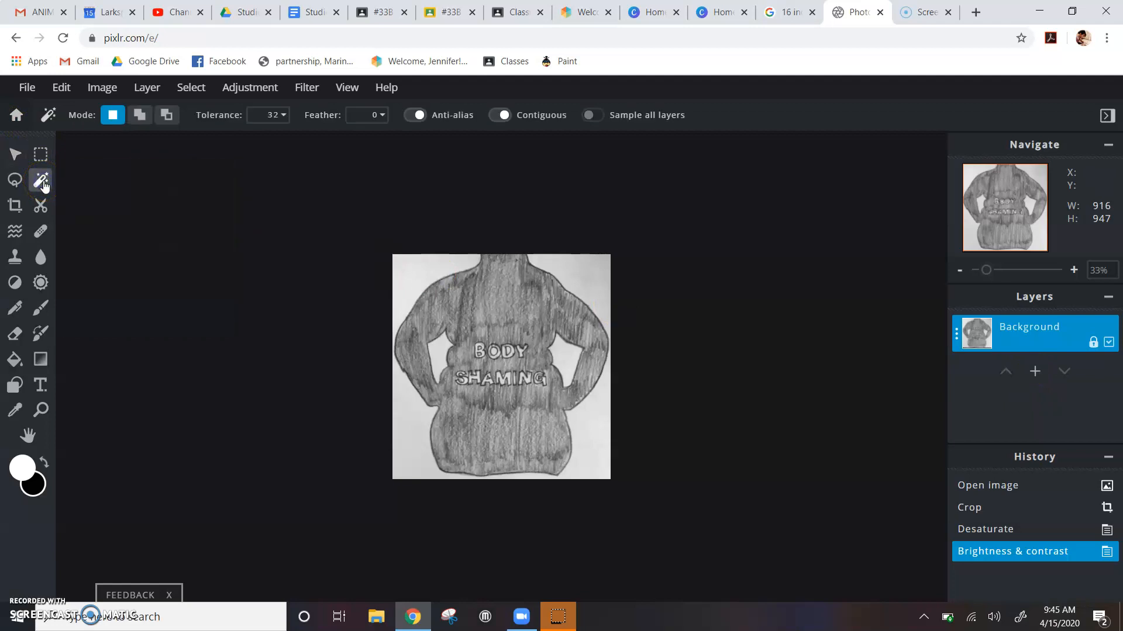
{"action": "left_click", "coordinate": [418, 277]}
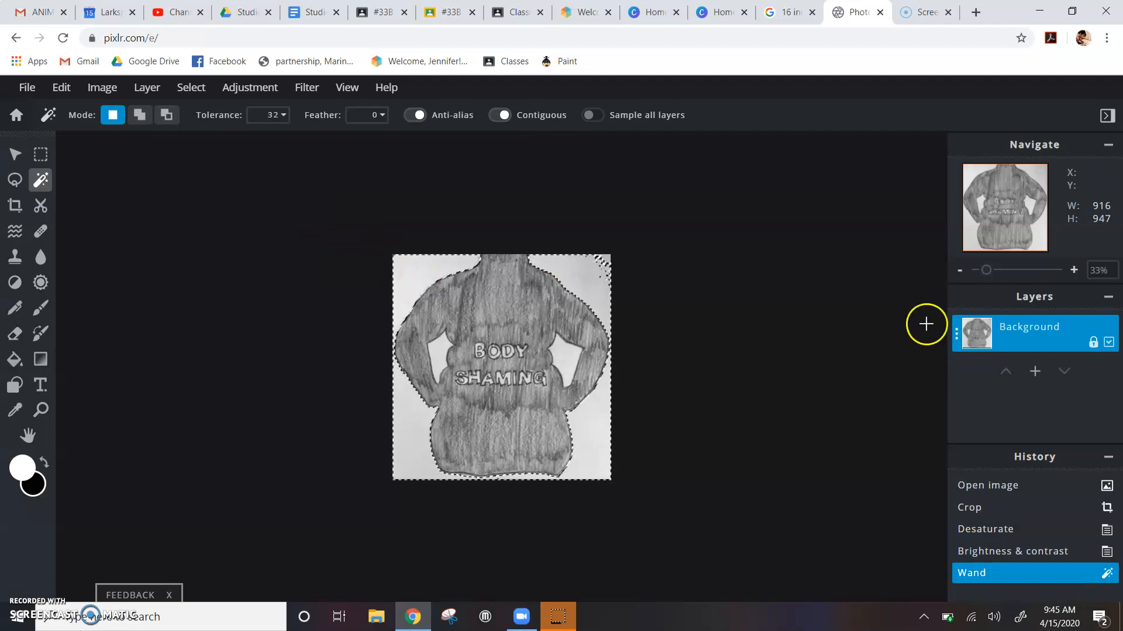
{"action": "left_click", "coordinate": [1094, 343]}
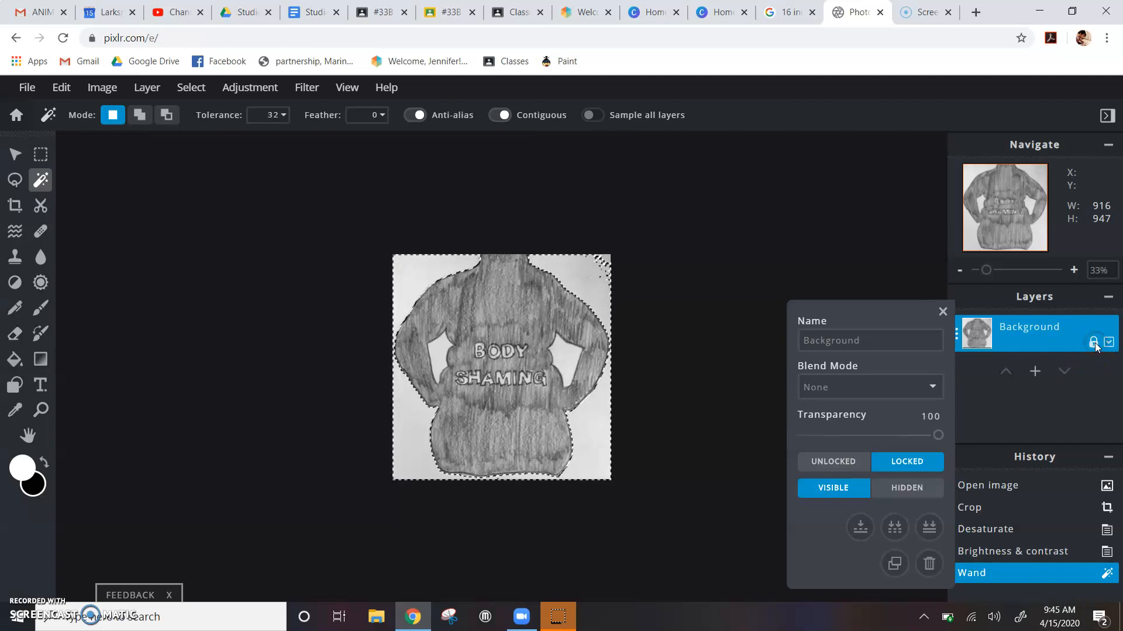
{"action": "left_click", "coordinate": [833, 461]}
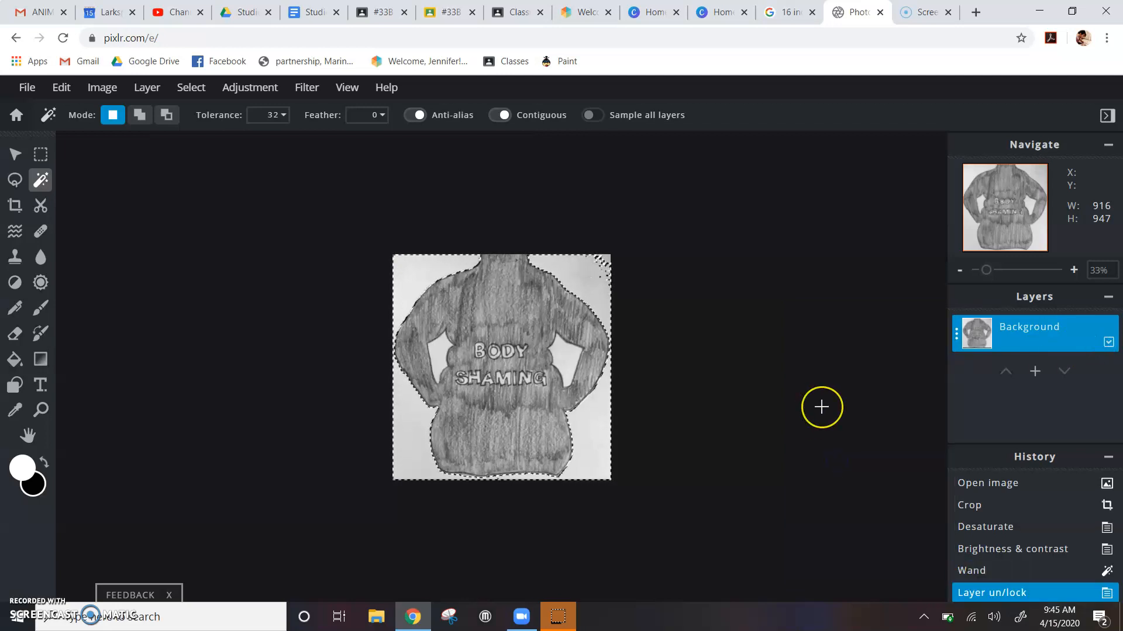
{"action": "key", "text": "Delete"}
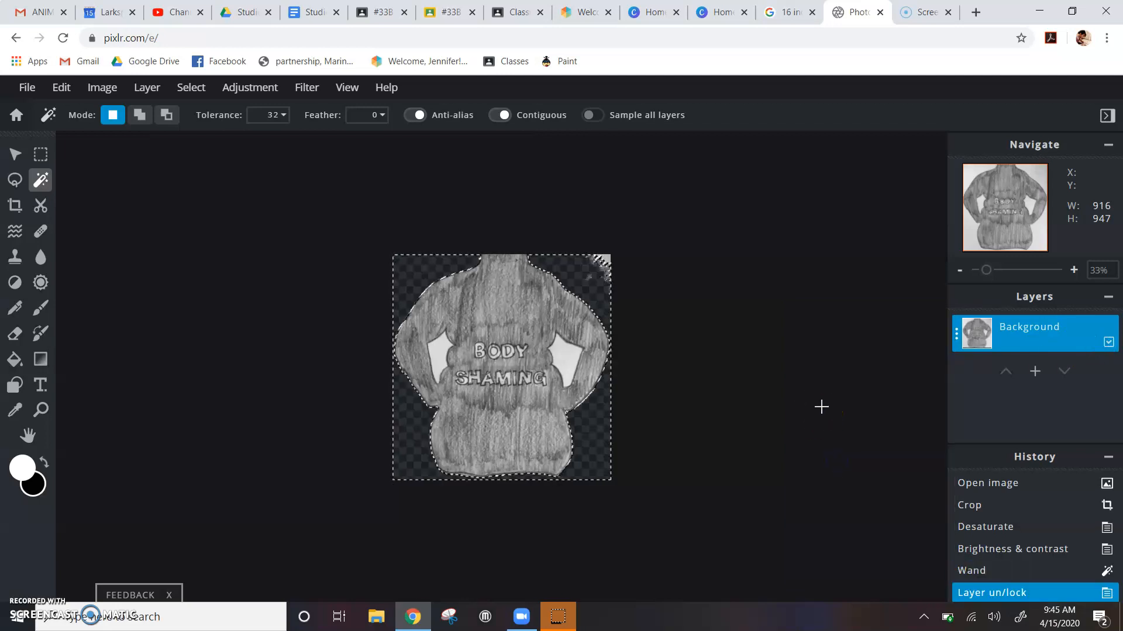
{"action": "left_click", "coordinate": [781, 316]}
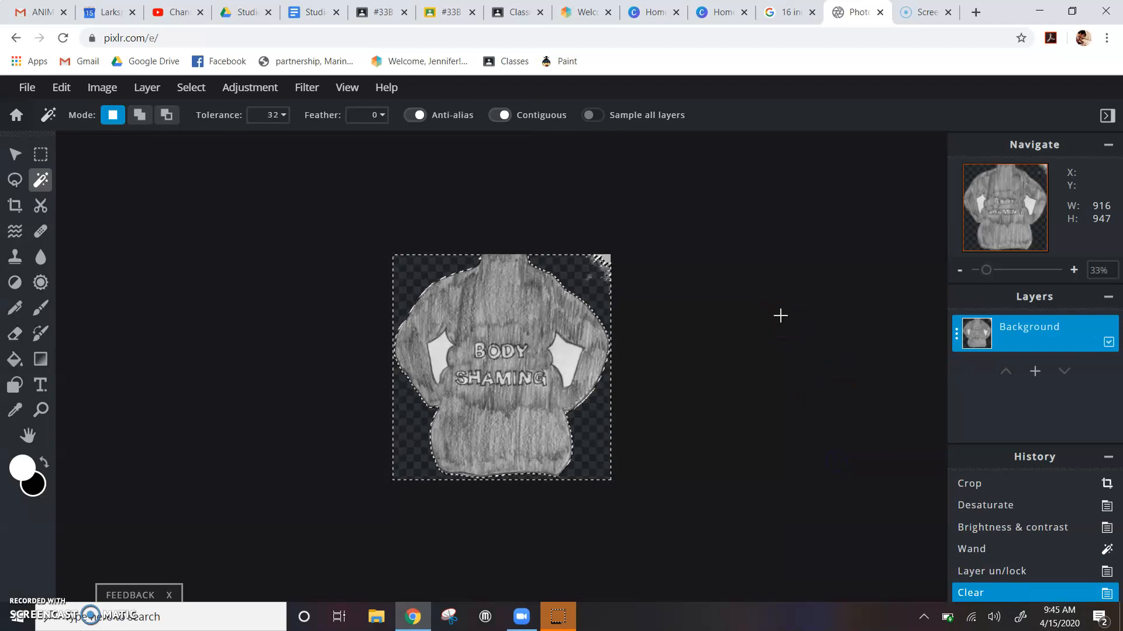
{"action": "key", "text": "ctrl"}
{"action": "key", "text": "ctrl+d"}
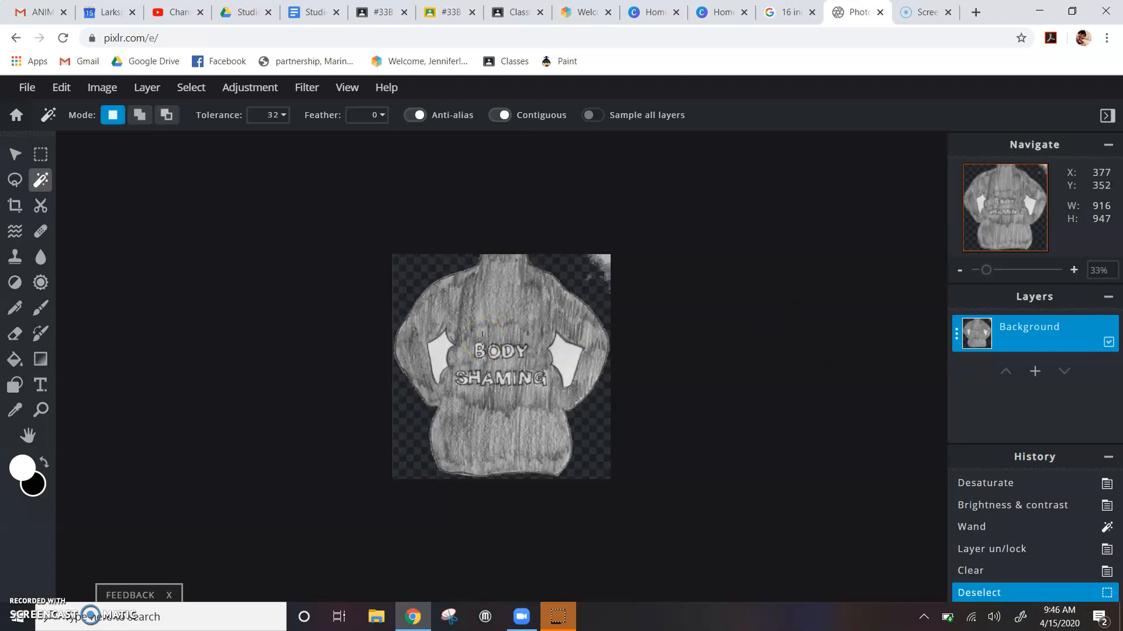
Delete the white paper in both gaps between the figure's arms and torso using the magic wand, and clear the selection.
{"action": "left_click", "coordinate": [435, 362]}
{"action": "key", "text": "Delete"}
{"action": "left_click", "coordinate": [565, 359]}
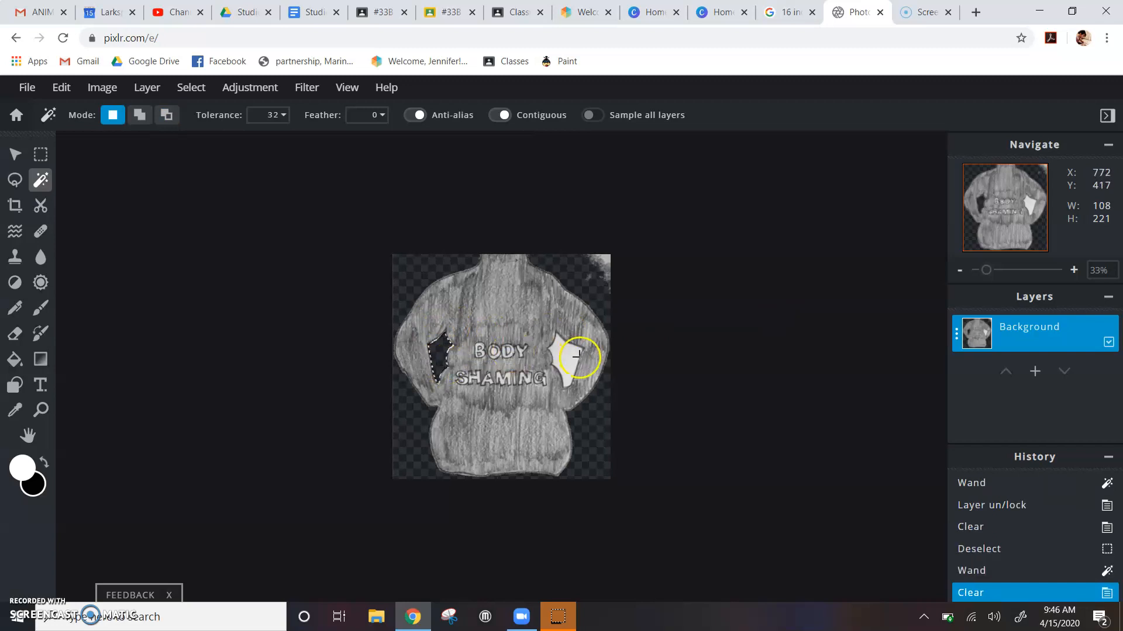
{"action": "key", "text": "Delete"}
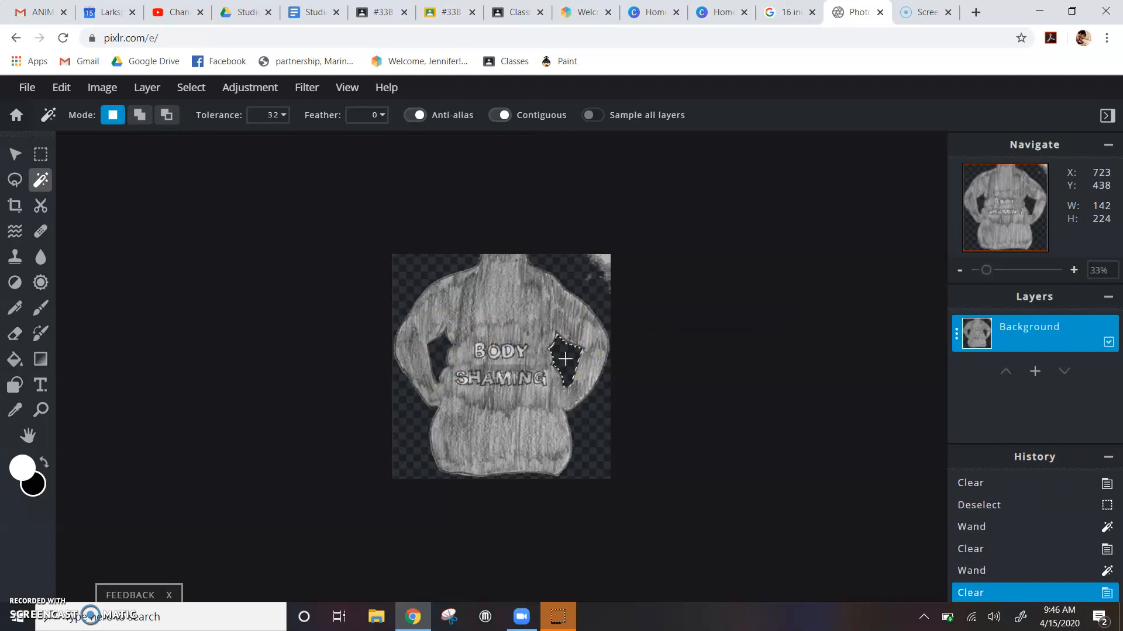
{"action": "key", "text": "ctrl"}
{"action": "key", "text": "ctrl+d"}
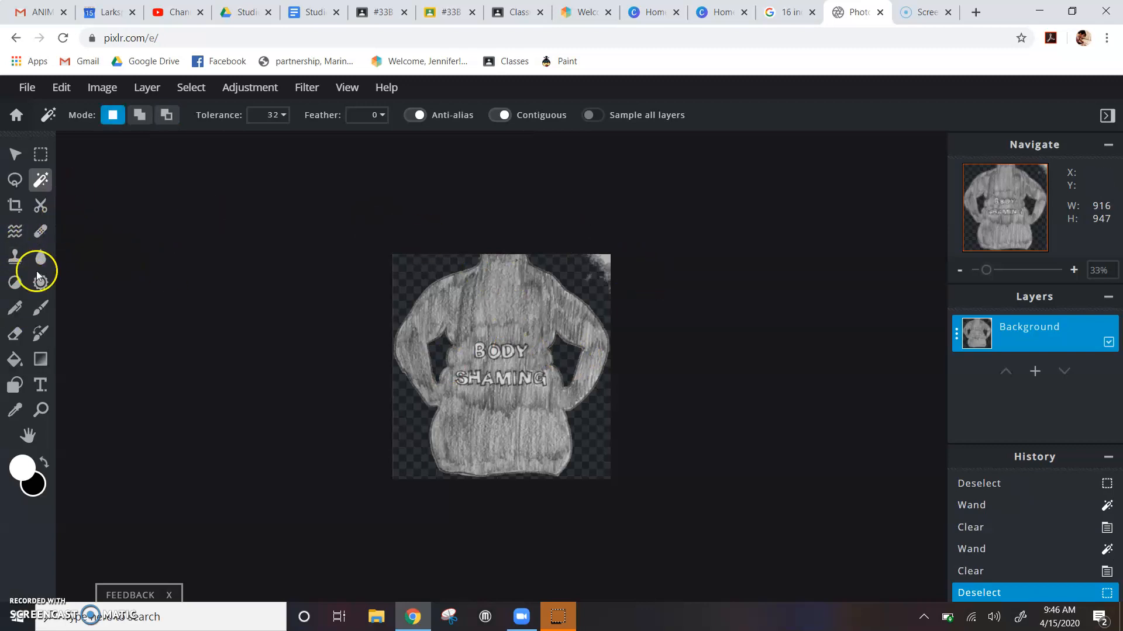
Erase the leftover background smudges in the upper-right corner of the image with the Eraser.
{"action": "left_click", "coordinate": [18, 334]}
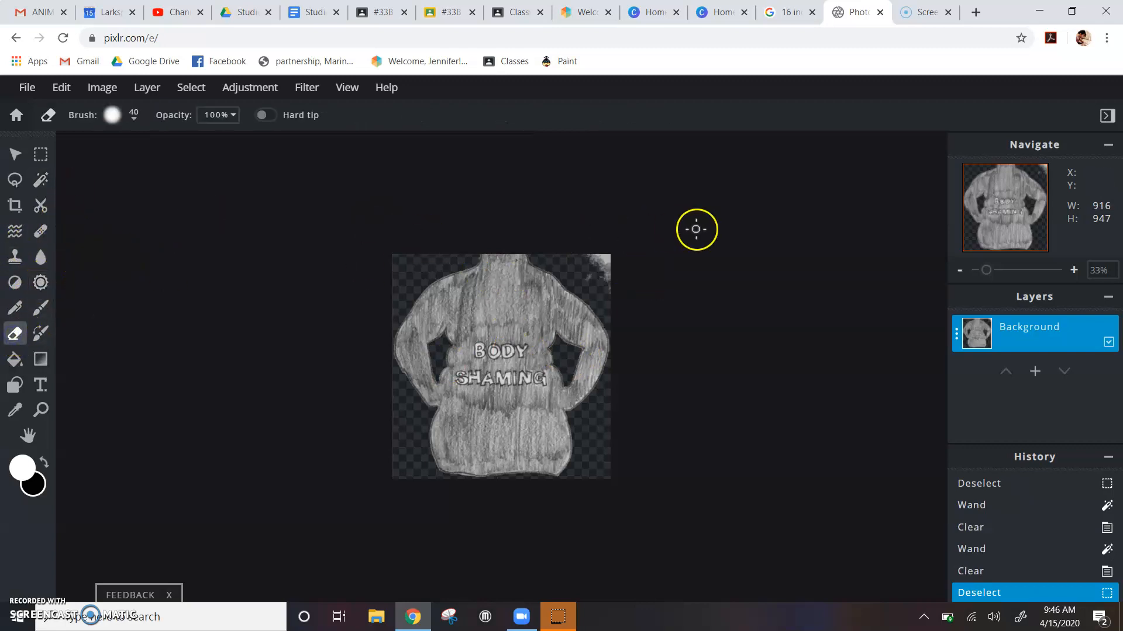
{"action": "mouse_move", "coordinate": [580, 252]}
{"action": "left_mouse_down"}
{"action": "mouse_move", "coordinate": [615, 278]}
{"action": "mouse_move", "coordinate": [601, 248]}
{"action": "mouse_move", "coordinate": [613, 271]}
{"action": "mouse_move", "coordinate": [582, 256]}
{"action": "mouse_move", "coordinate": [601, 255]}
{"action": "mouse_move", "coordinate": [612, 280]}
{"action": "mouse_move", "coordinate": [608, 250]}
{"action": "mouse_move", "coordinate": [611, 292]}
{"action": "mouse_move", "coordinate": [585, 276]}
{"action": "left_mouse_up"}
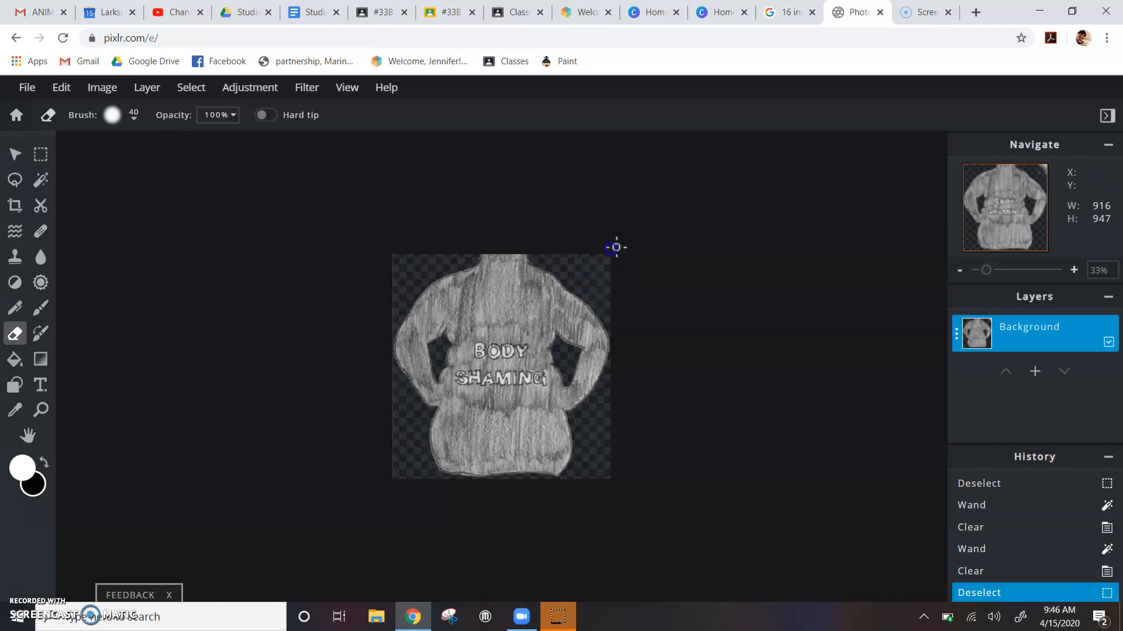
{"action": "left_click", "coordinate": [672, 162]}
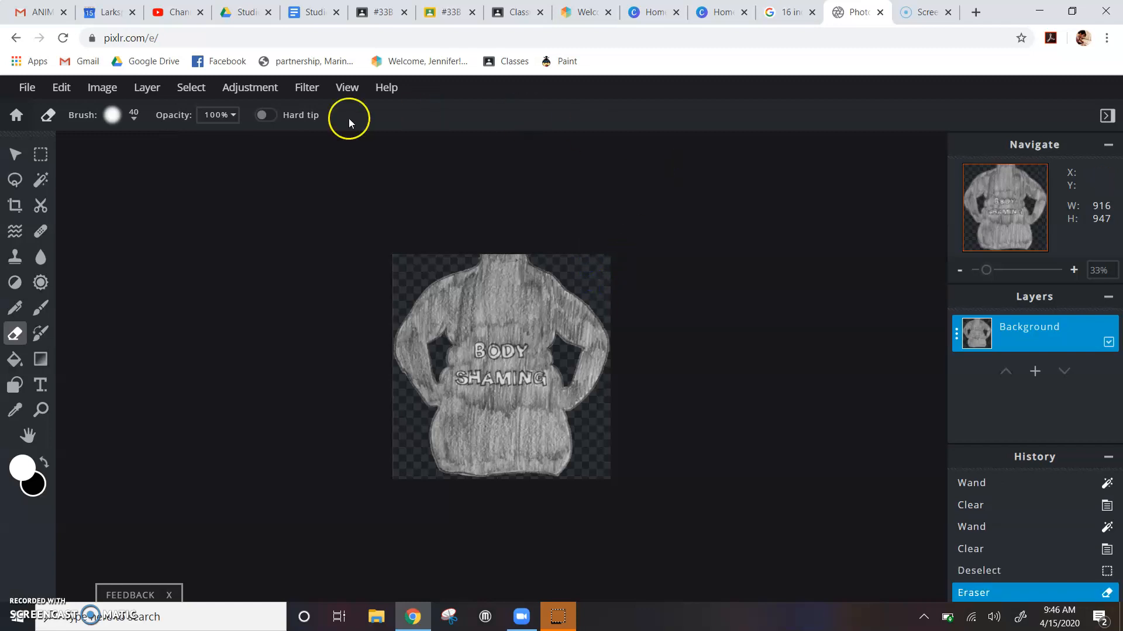
Save the cut-out figure as a PNG at 916 x 947, download it, and close the save dialog.
{"action": "left_click", "coordinate": [29, 86]}
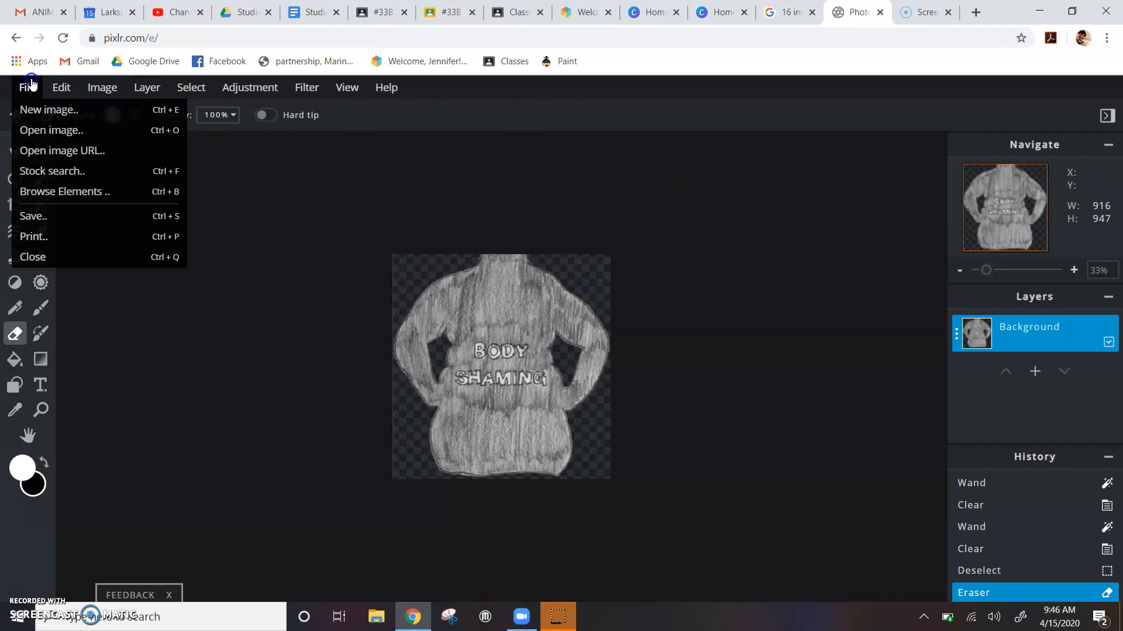
{"action": "left_click", "coordinate": [35, 216]}
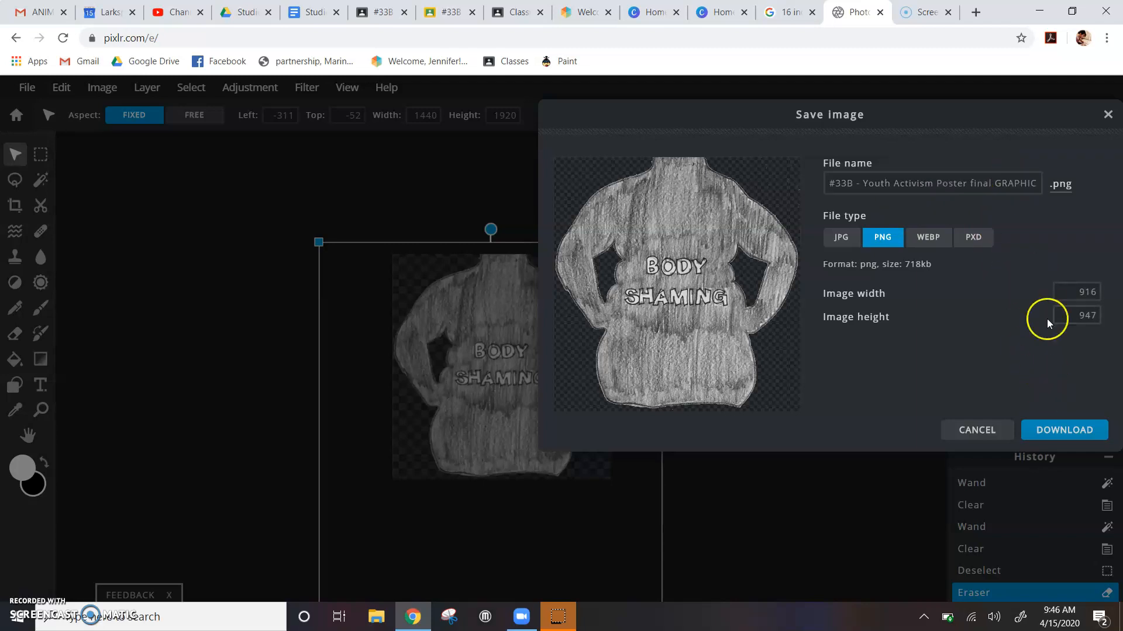
{"action": "left_click", "coordinate": [1069, 431]}
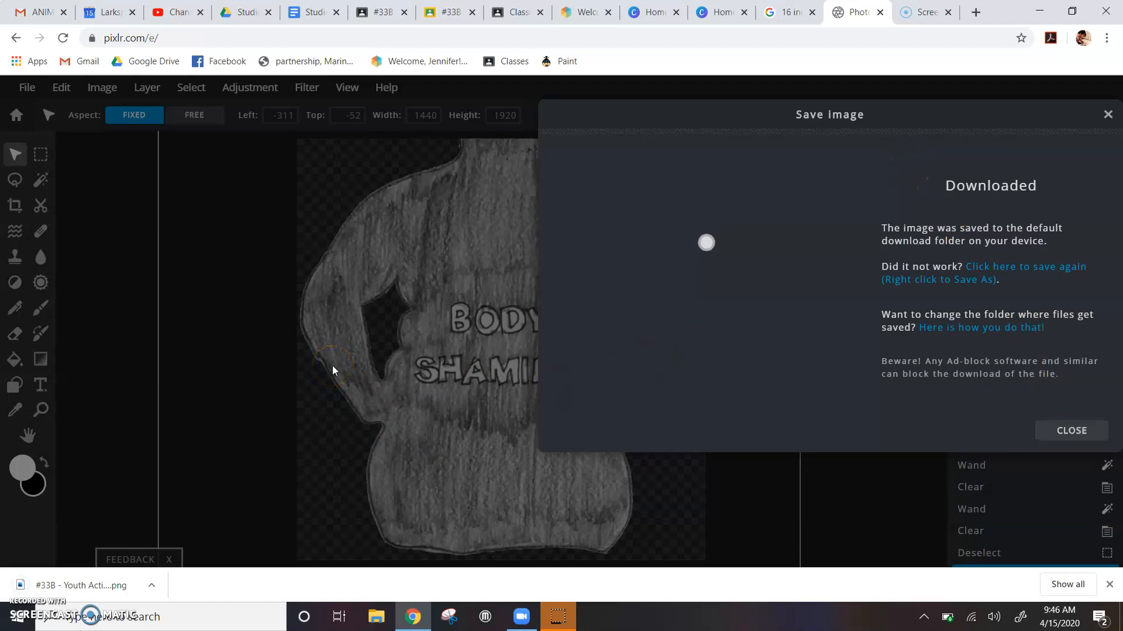
{"action": "left_click", "coordinate": [1083, 432]}
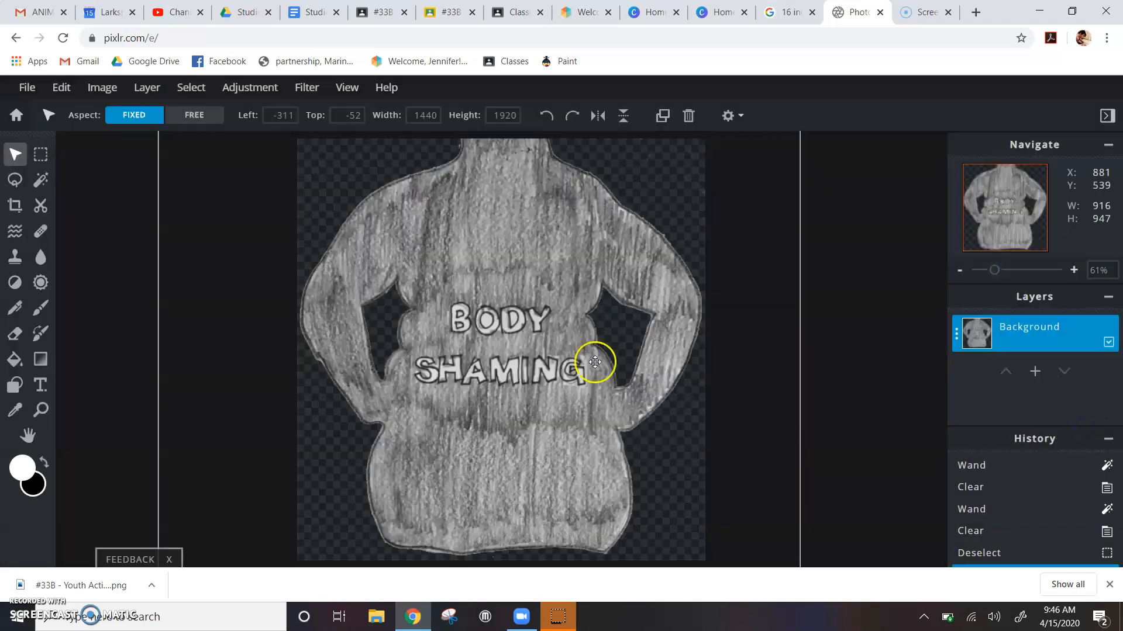